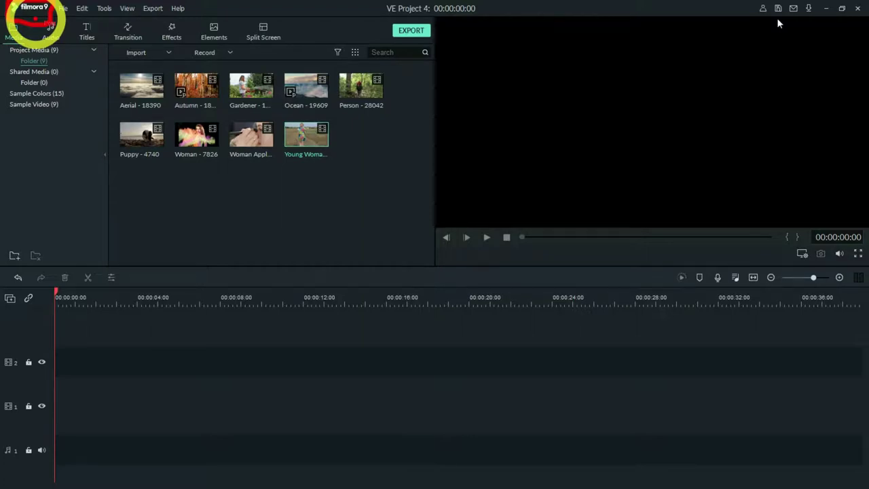
key("F9")
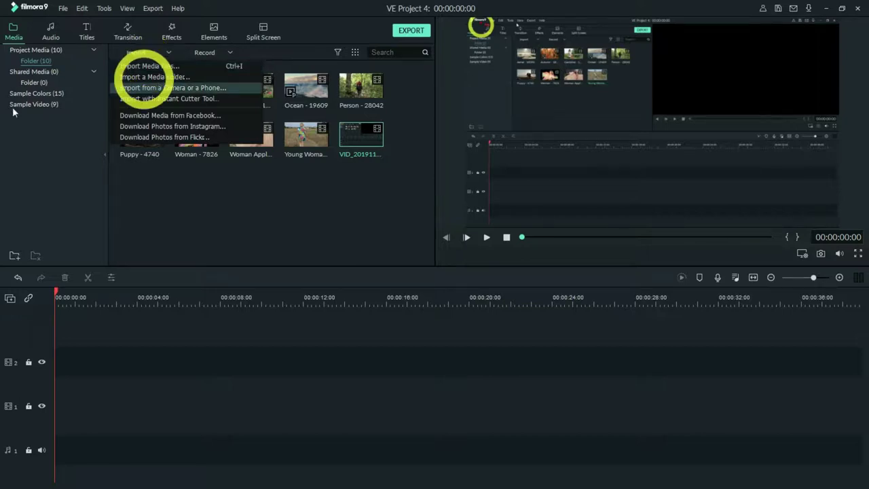
left_click(106, 205)
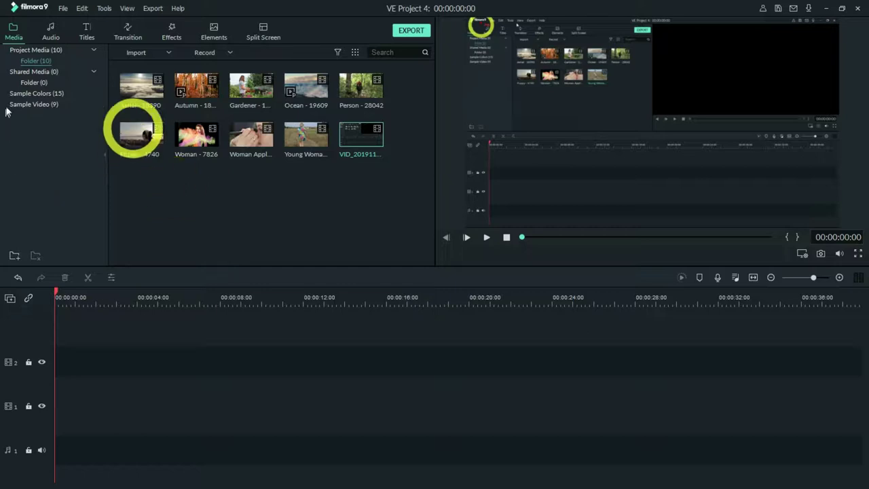
- Place the Aerial, Woman - 7826, Autumn and Person clips end to end on a new top video track, resolving the project setting prompt
left_click_drag(149, 87, 64, 327)
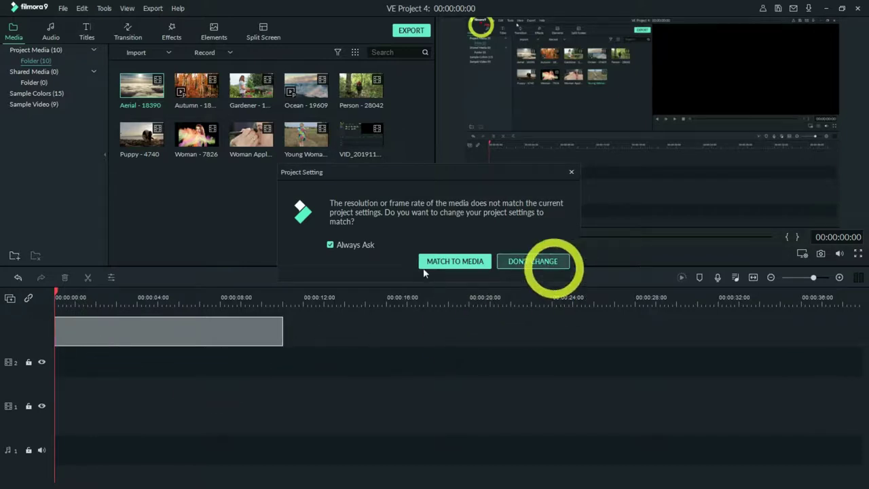
left_click(424, 266)
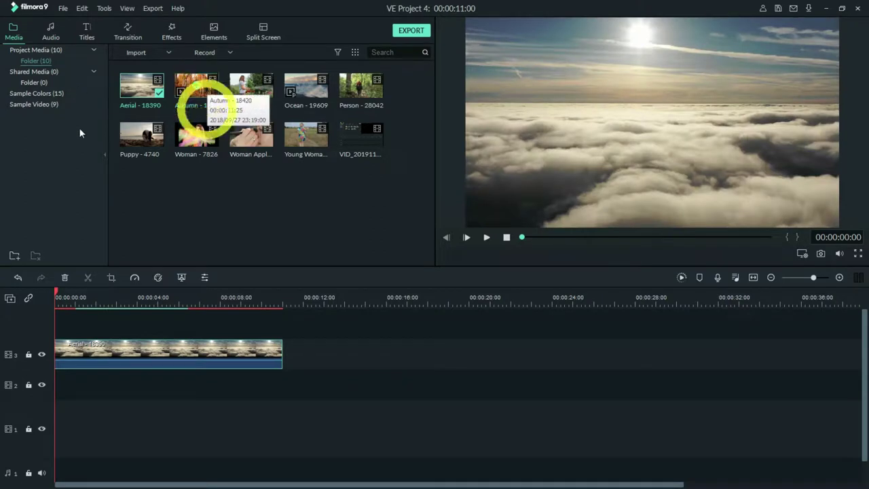
left_click_drag(196, 134, 166, 319)
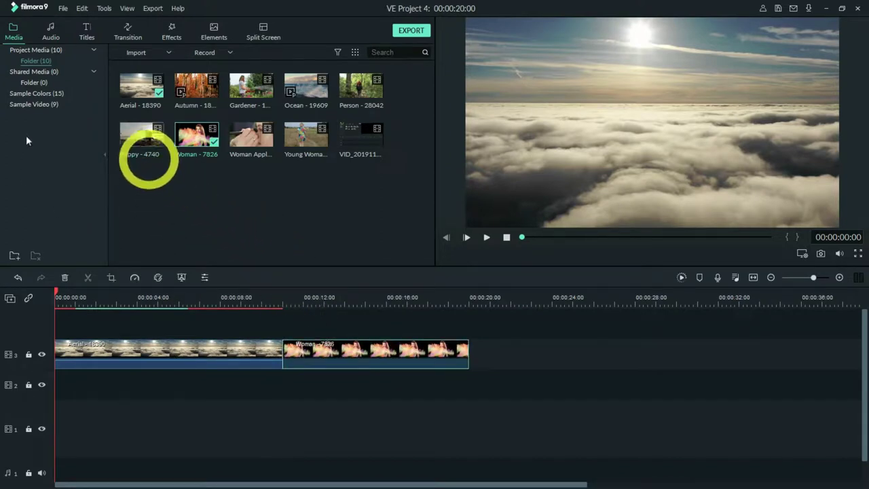
left_click_drag(196, 86, 479, 339)
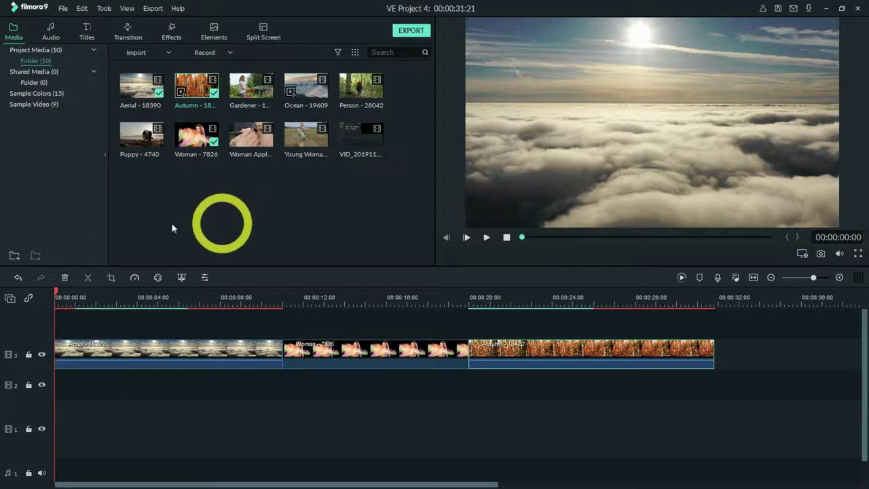
left_click_drag(370, 90, 729, 343)
left_click_drag(602, 349, 601, 349)
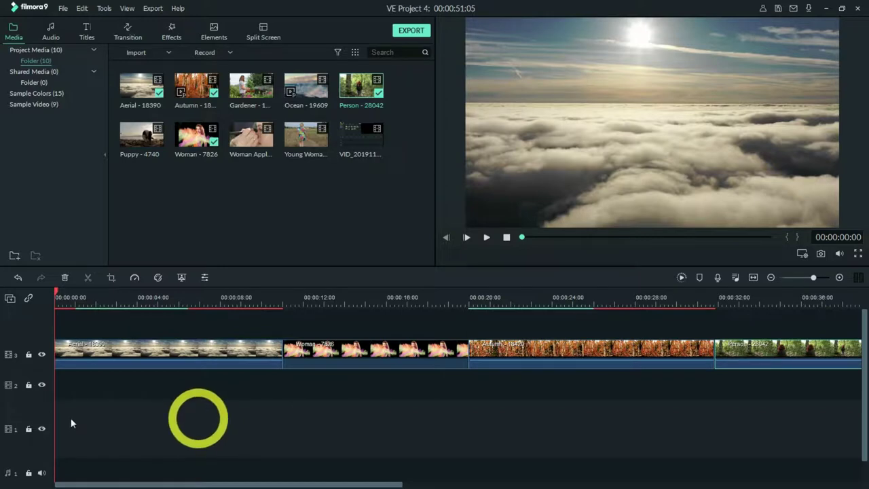
- Split the Aerial clip at 00:00:05:19 and ripple delete its second part
left_click(157, 357)
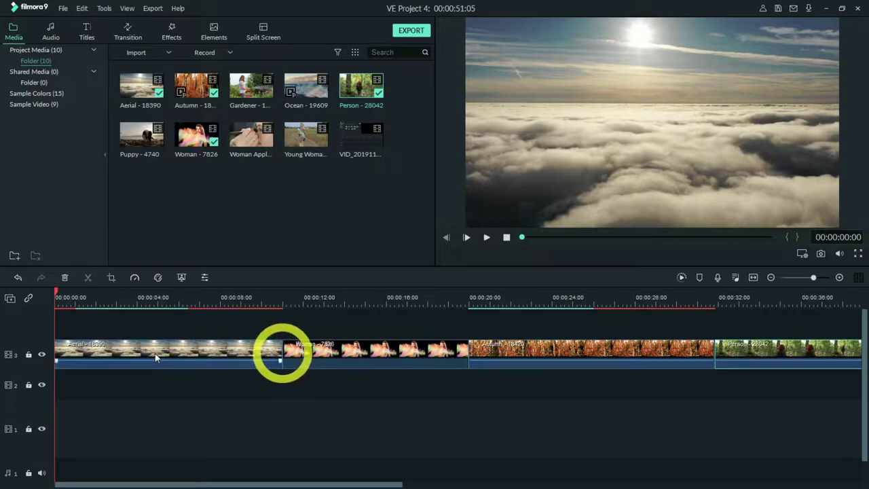
left_click(12, 356)
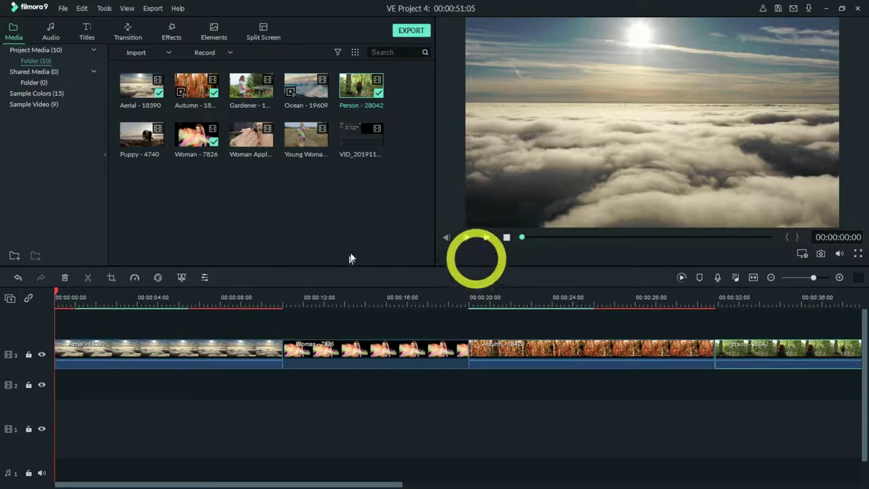
left_click(152, 424)
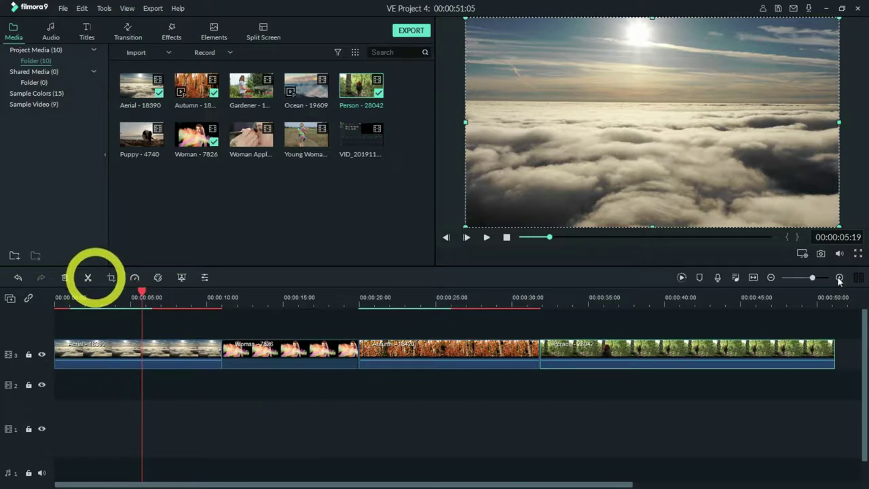
left_click(87, 277)
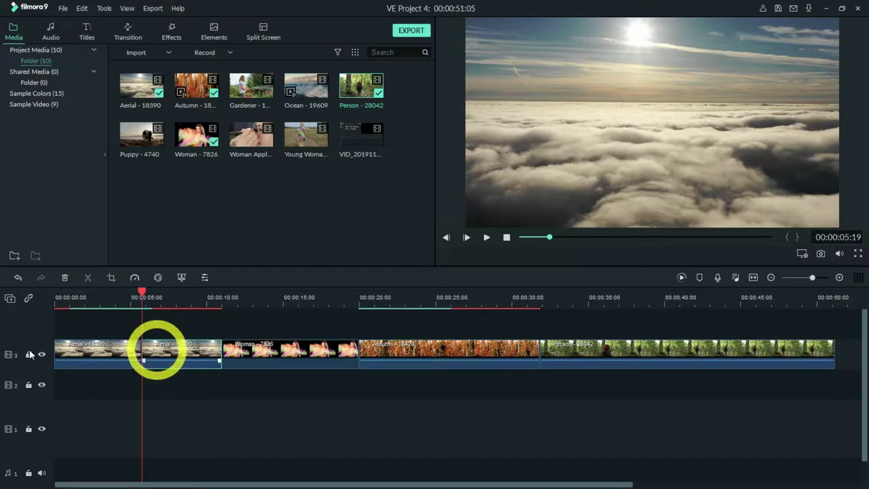
right_click(157, 349)
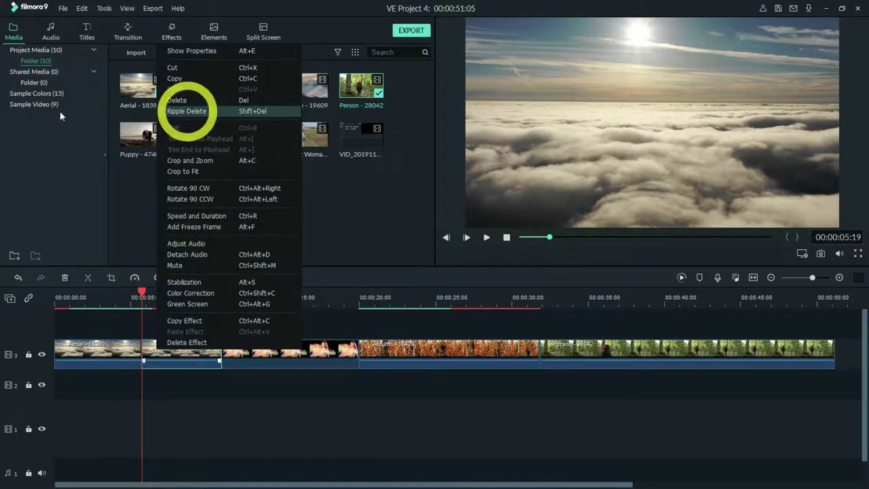
left_click(186, 110)
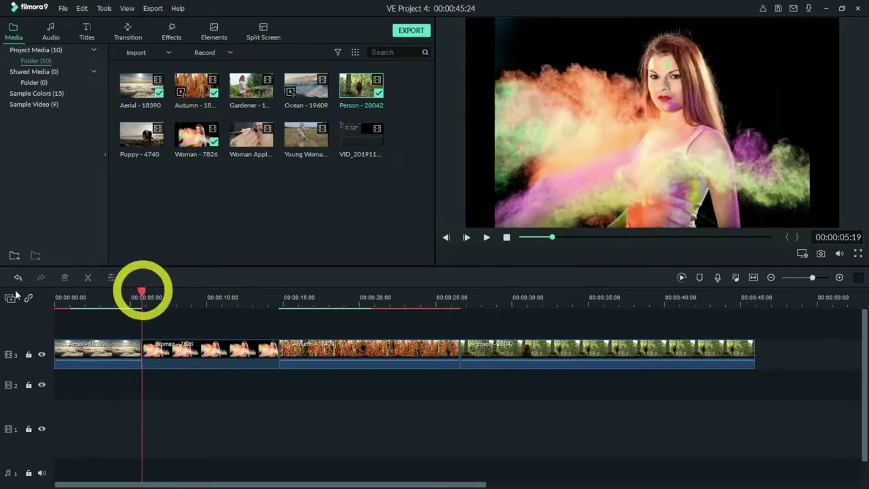
- Split the Woman clip at 00:00:12:00 and ripple delete the part after the cut
left_click_drag(141, 292, 237, 293)
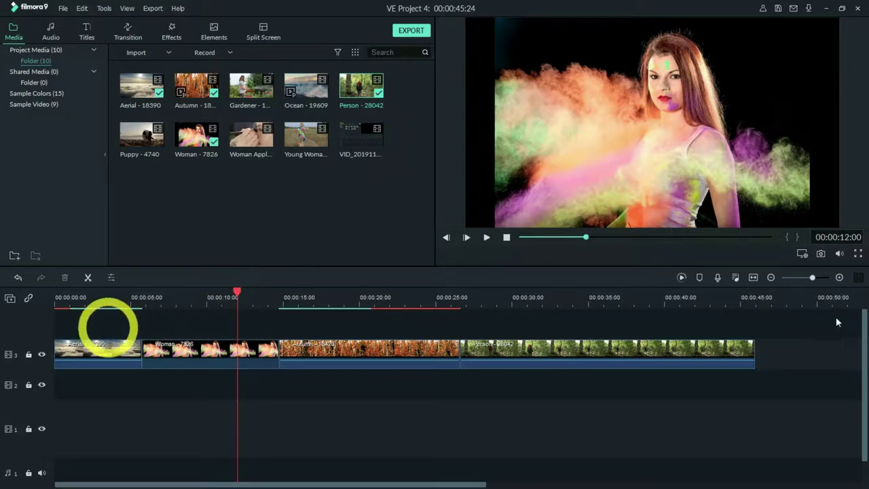
left_click(87, 277)
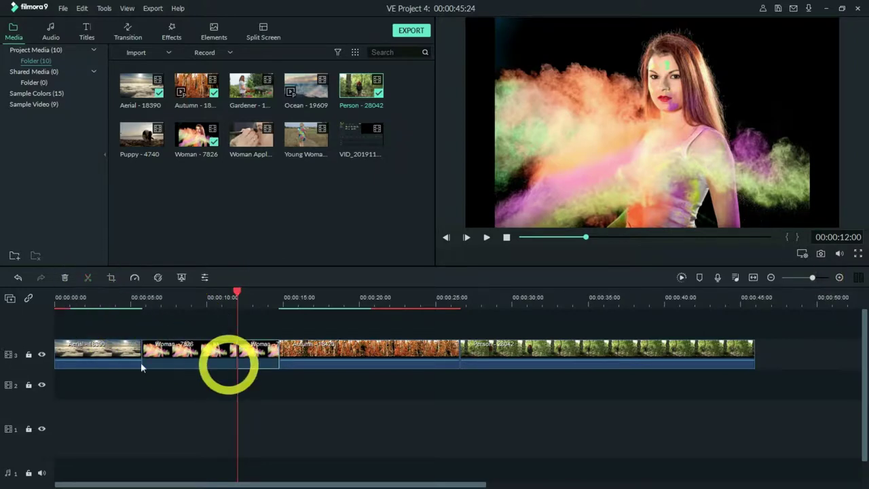
right_click(249, 351)
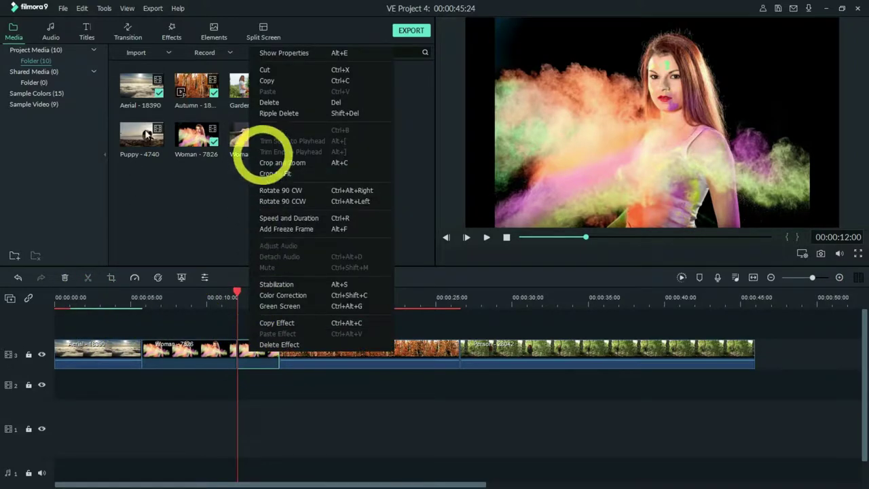
left_click(279, 112)
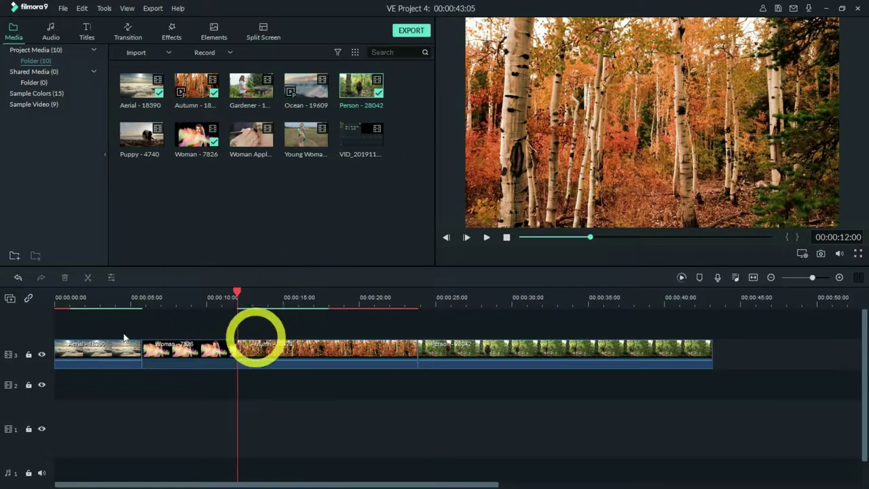
- Split the Autumn clip at 00:00:17:22 and ripple delete the part after the cut
left_click_drag(237, 295, 327, 297)
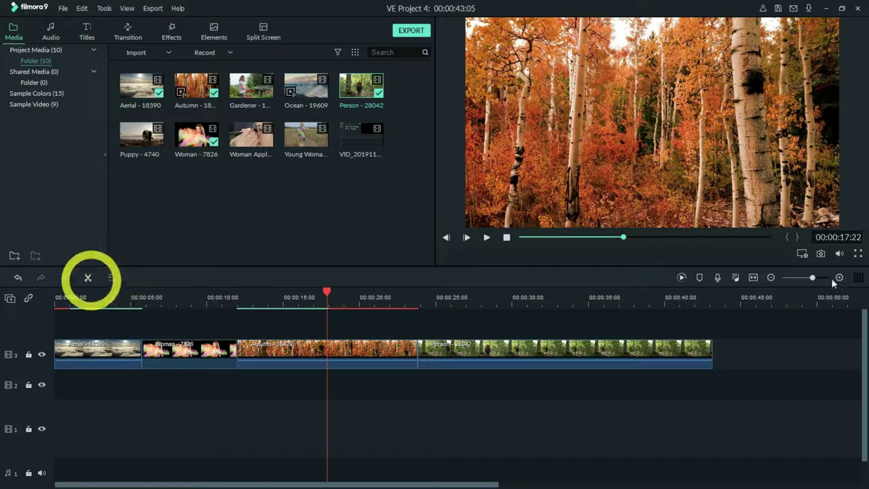
left_click(88, 277)
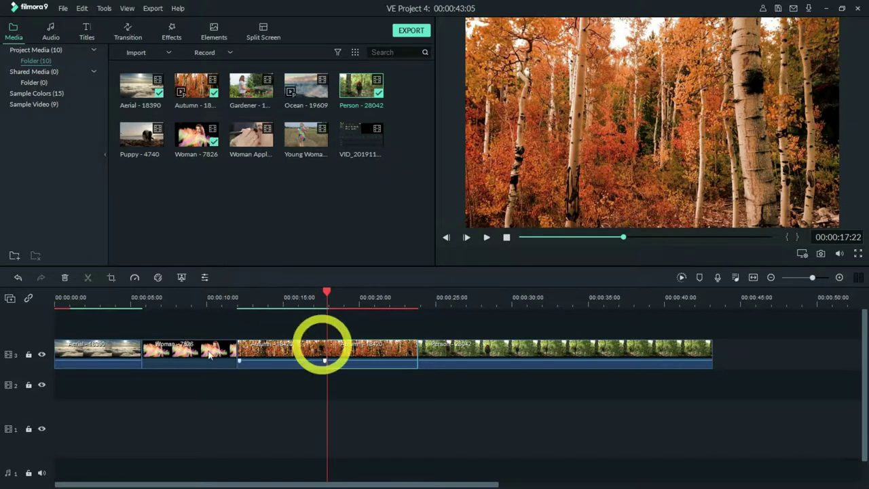
left_click(215, 351)
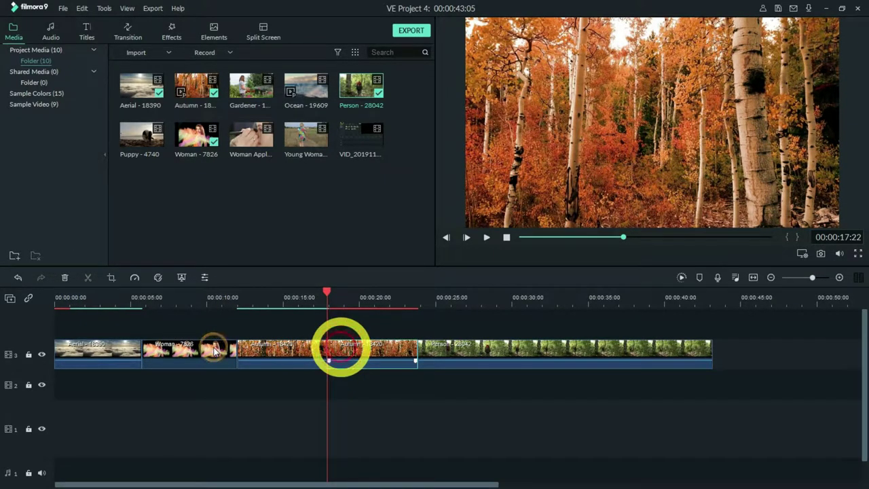
right_click(341, 347)
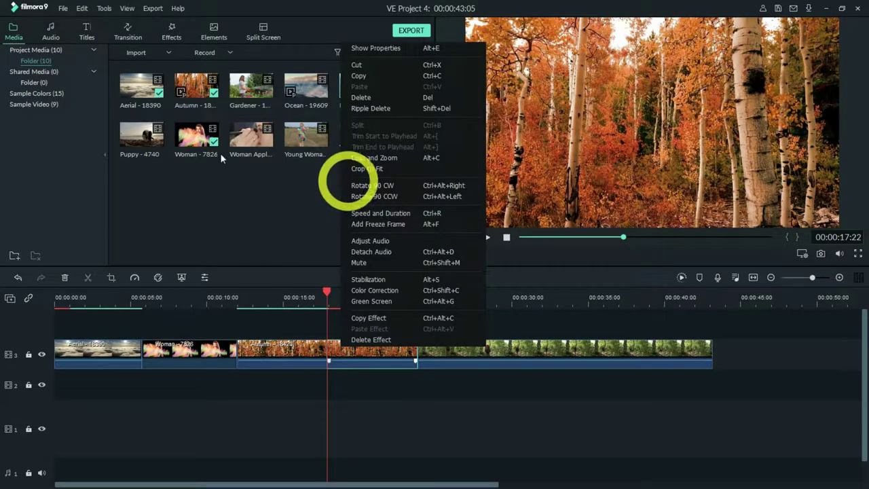
left_click(366, 108)
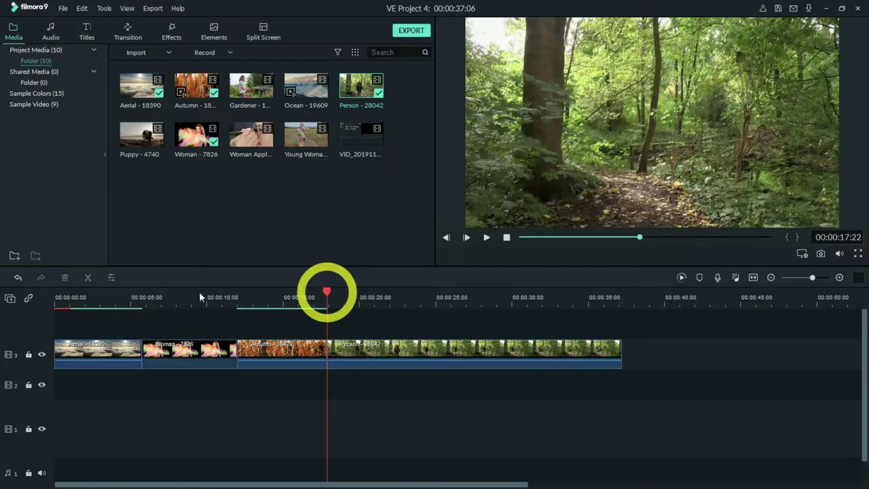
- Split the Person clip at 00:00:25:19 and ripple delete the part after the cut
left_click_drag(327, 293, 446, 308)
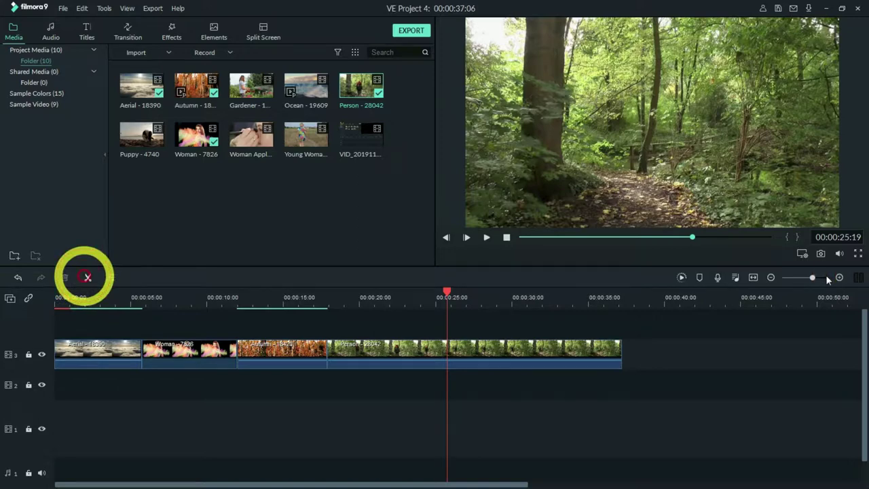
key("ctrl+b")
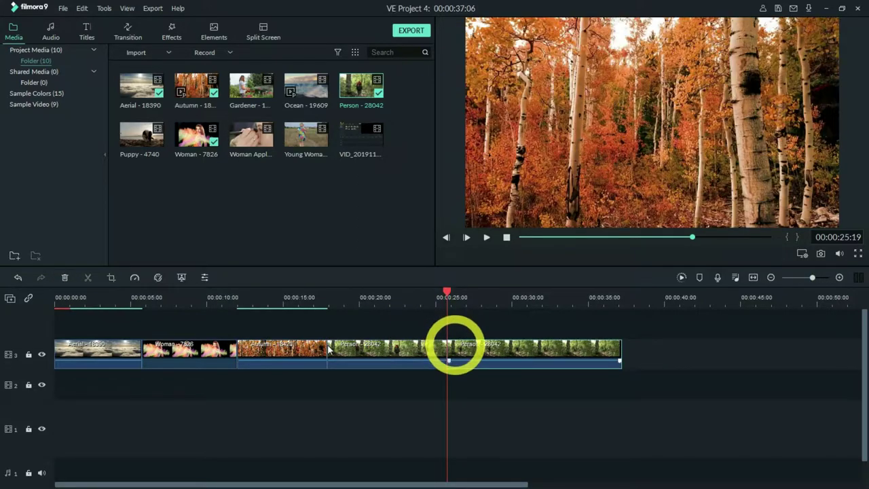
right_click(455, 344)
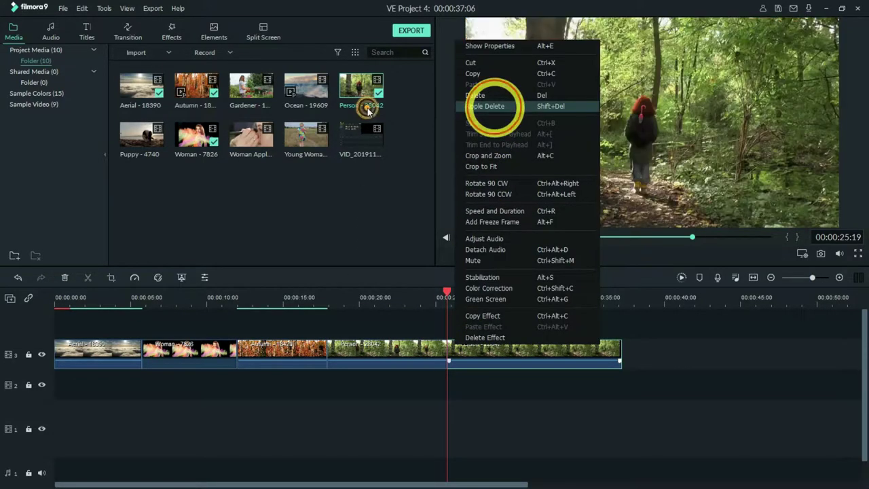
key("Return")
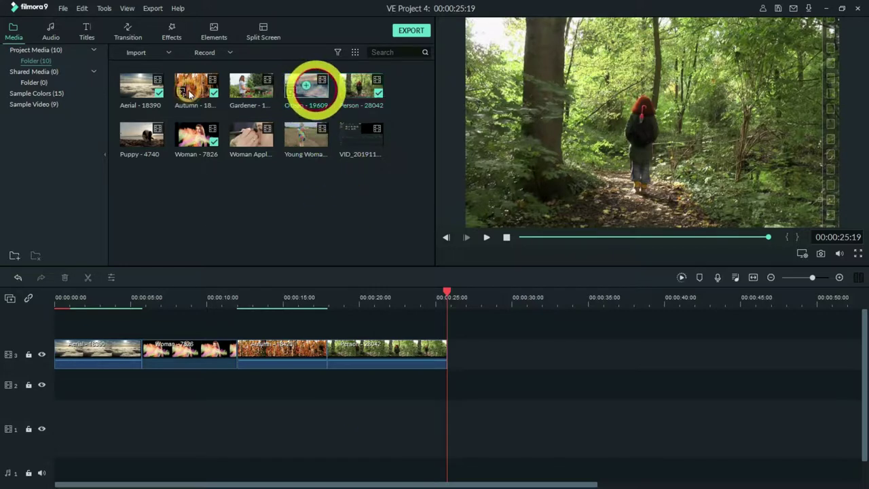
- Append the Ocean clip after the Person clip and shorten it by splitting at 00:00:36:05 and ripple deleting the rest
left_click_drag(314, 88, 449, 345)
left_click(344, 293)
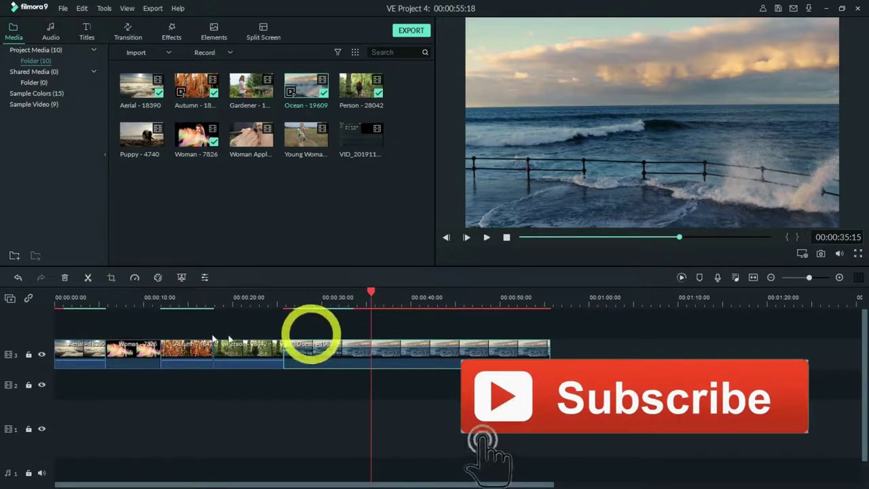
left_click(378, 293)
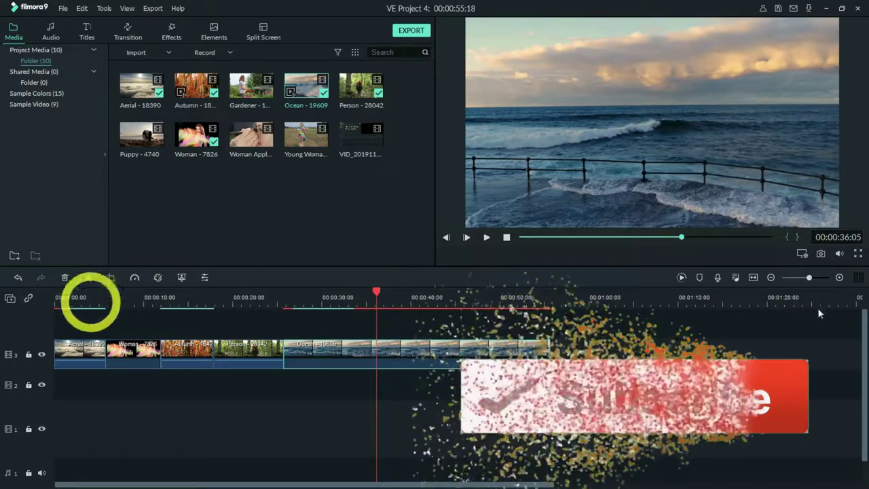
key("ctrl+b")
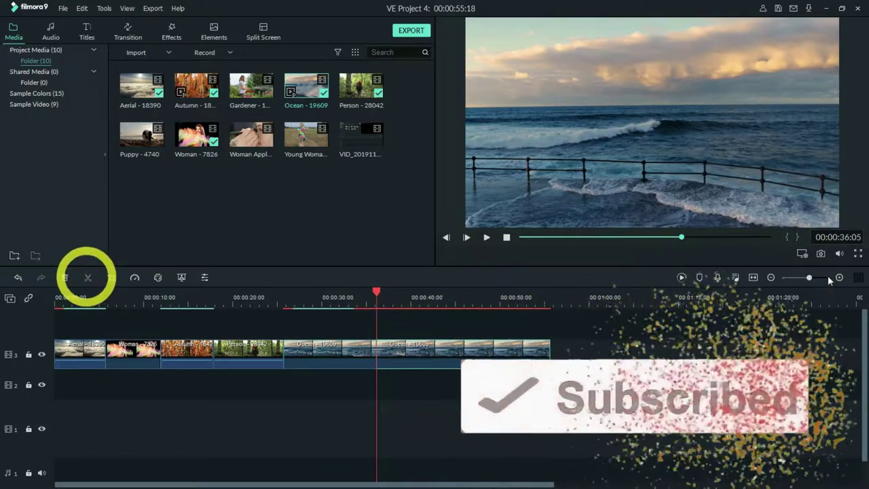
right_click(398, 349)
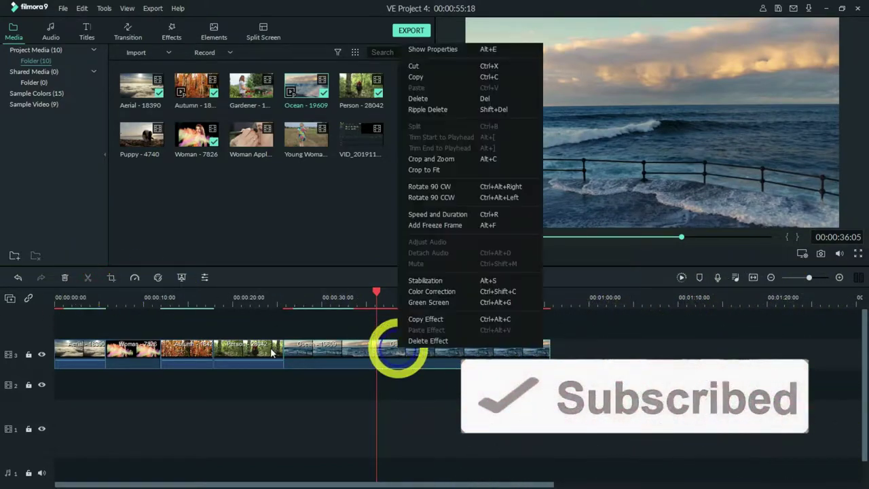
left_click(428, 109)
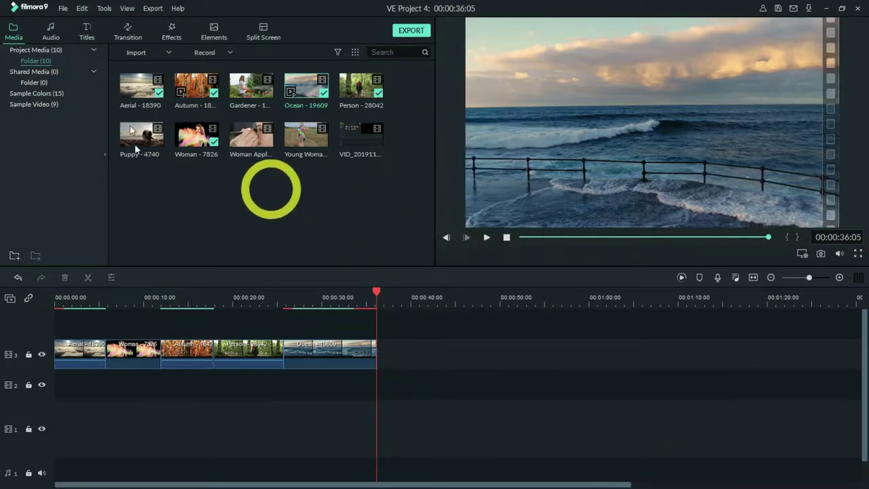
- Append the Gardener clip after the Ocean clip, split it at 00:00:45:04 and ripple delete the part after the cut
left_click_drag(254, 86, 305, 272)
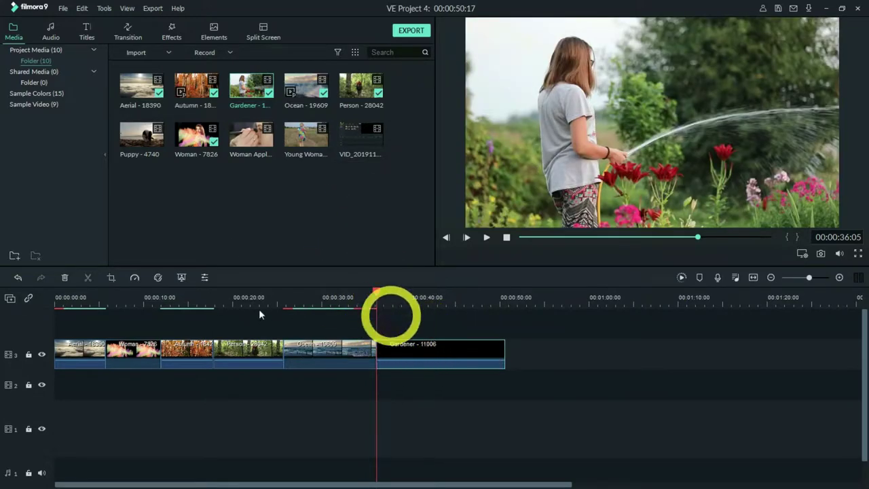
left_click(379, 291)
left_click_drag(379, 291, 456, 292)
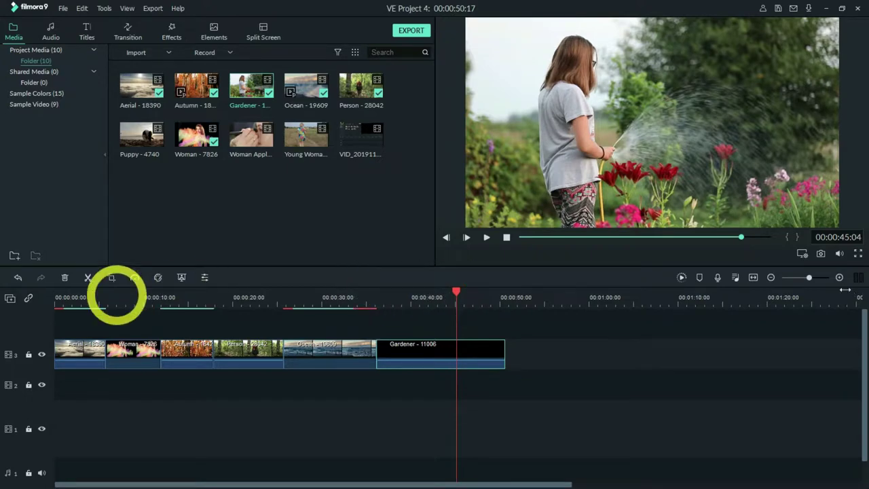
left_click(87, 277)
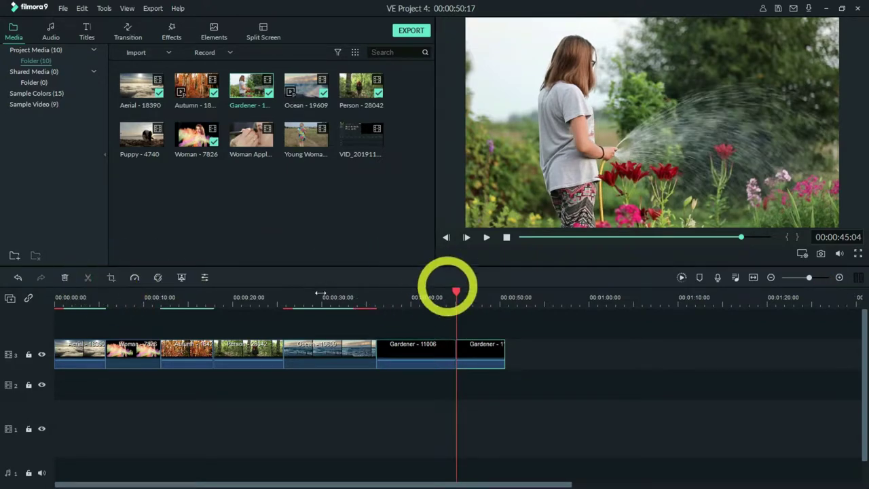
left_click(476, 350)
right_click(477, 348)
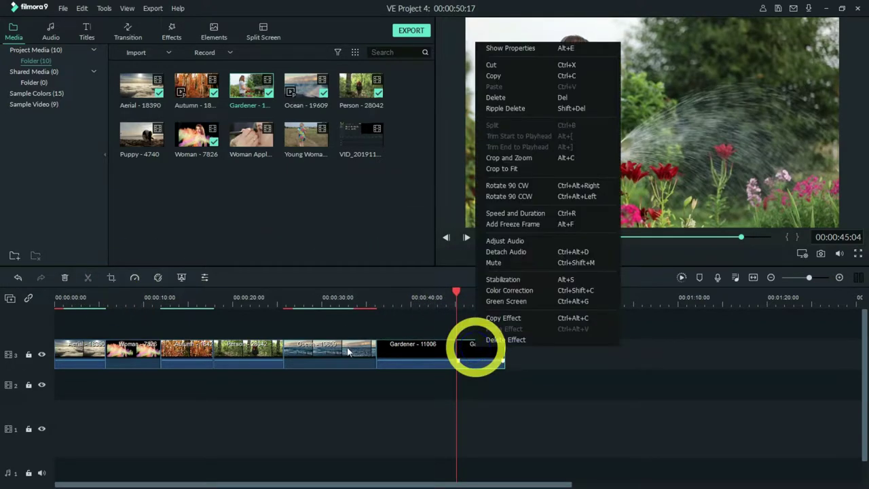
left_click(528, 110)
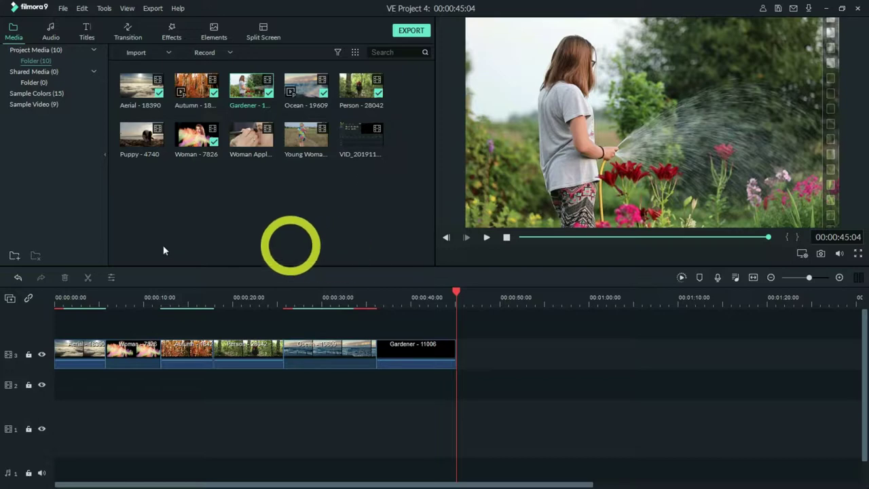
- Append the Woman Applying and Puppy clips, then shorten Puppy by splitting at 00:01:01:16 and ripple deleting the rest
left_click_drag(258, 141, 468, 343)
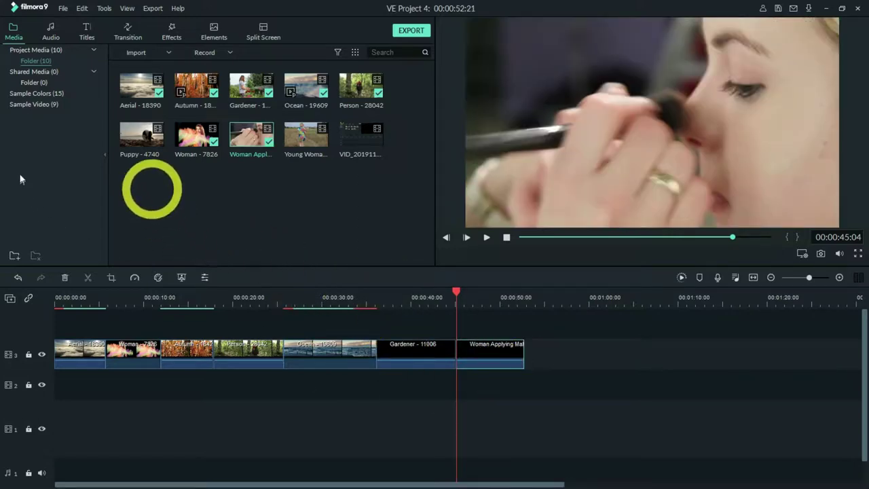
left_click_drag(142, 136, 403, 344)
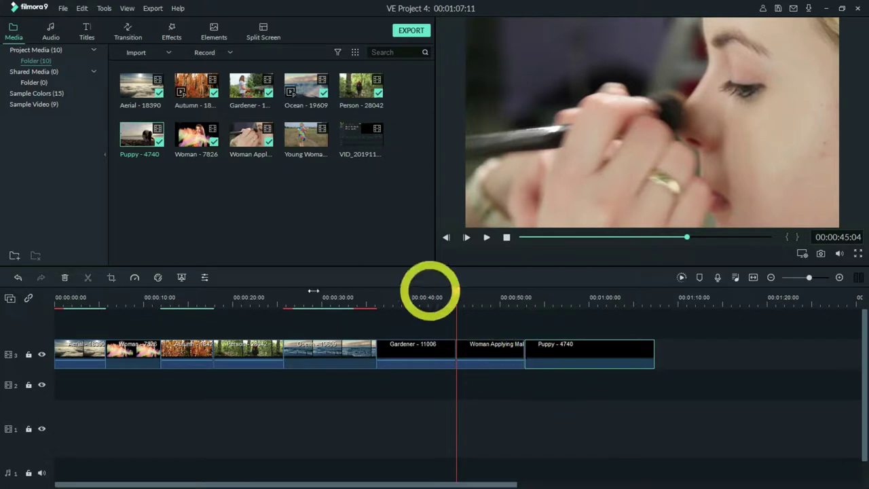
left_click(460, 292)
left_click_drag(459, 293, 602, 294)
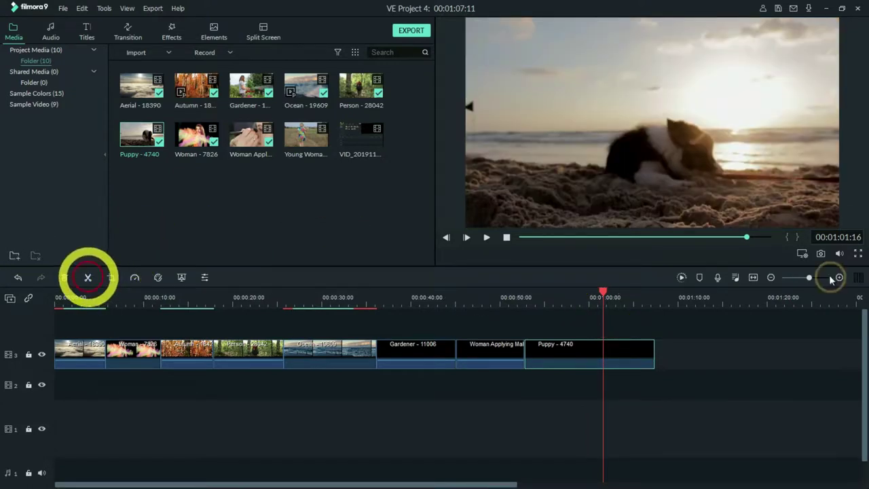
right_click(616, 356)
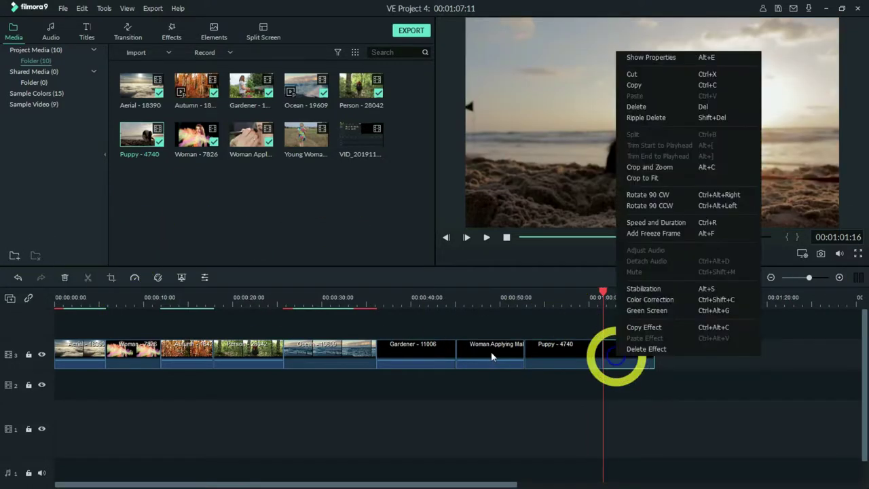
left_click(648, 119)
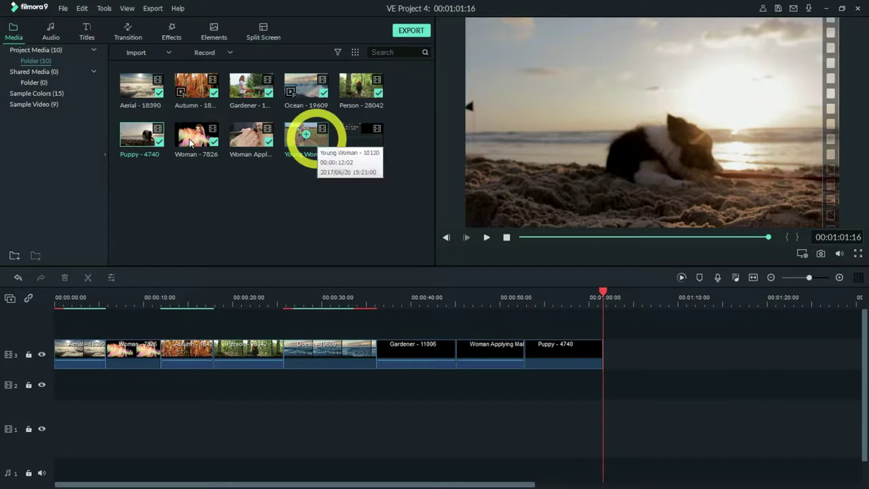
- Append the Young Woman clip after the Puppy clip, split it at 00:01:09:06 and ripple delete the remainder
left_click_drag(307, 135, 610, 324)
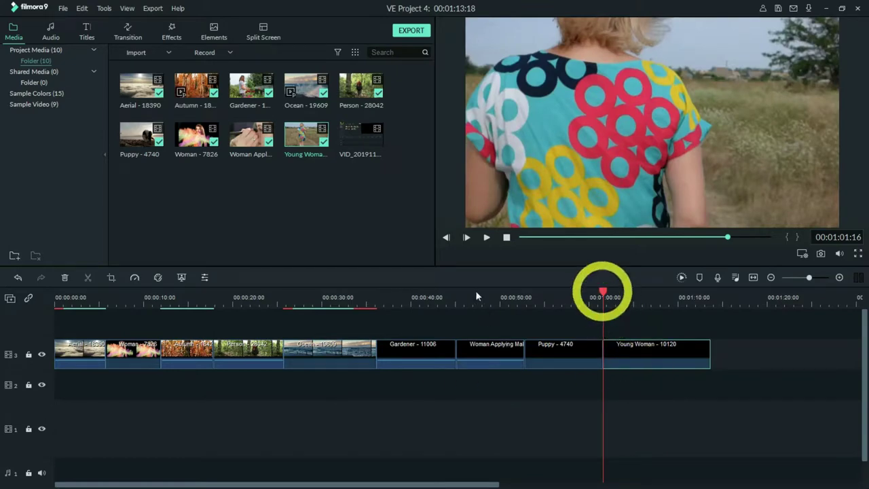
left_click(606, 292)
left_click_drag(606, 292, 670, 294)
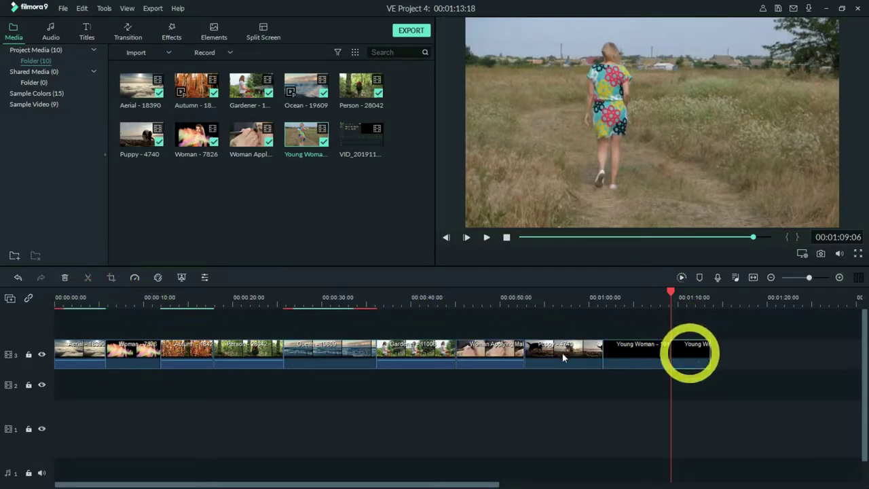
right_click(690, 349)
left_click(719, 114)
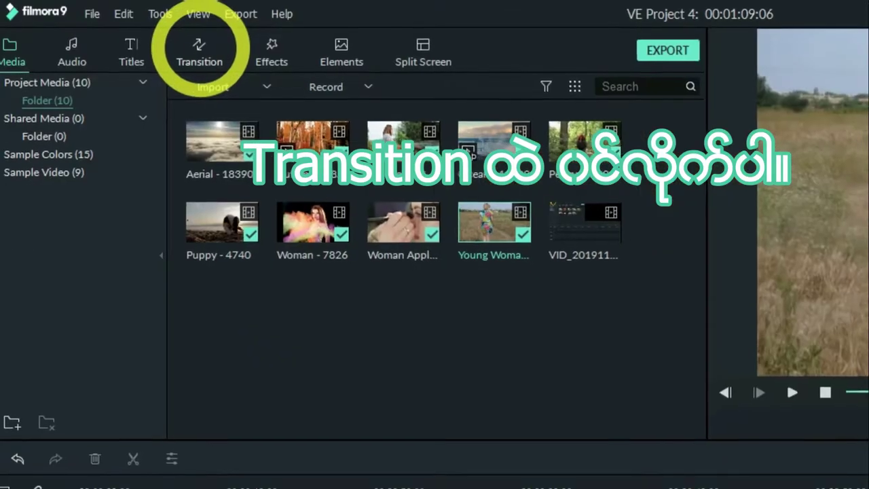
- Search the transitions for "zoom" and place Warp Zoom 1 between the Aerial and Woman clips
left_click(127, 31)
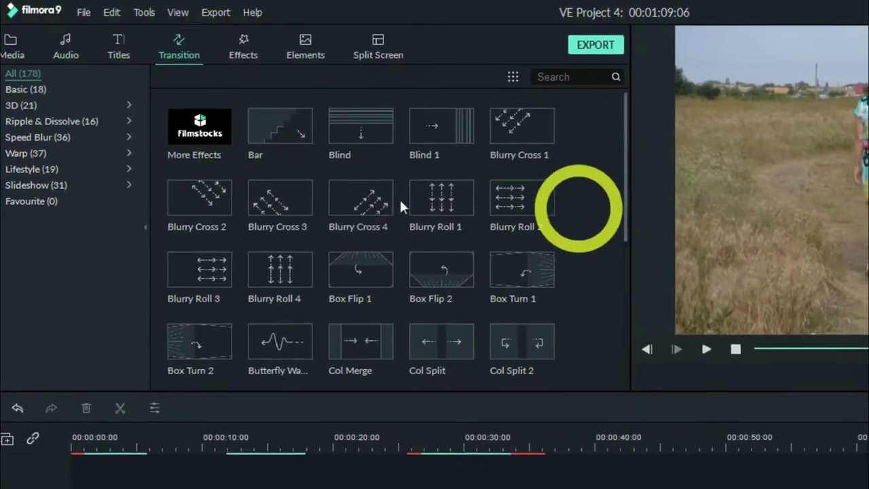
left_click(561, 78)
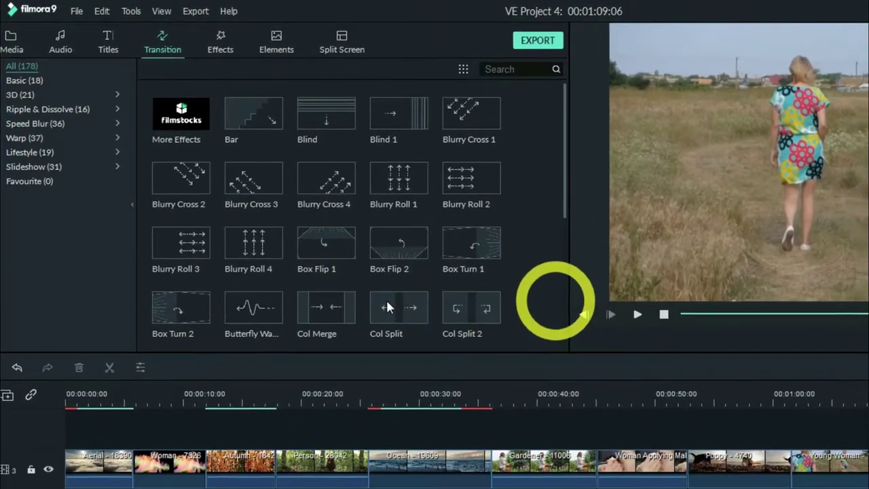
type("zoom")
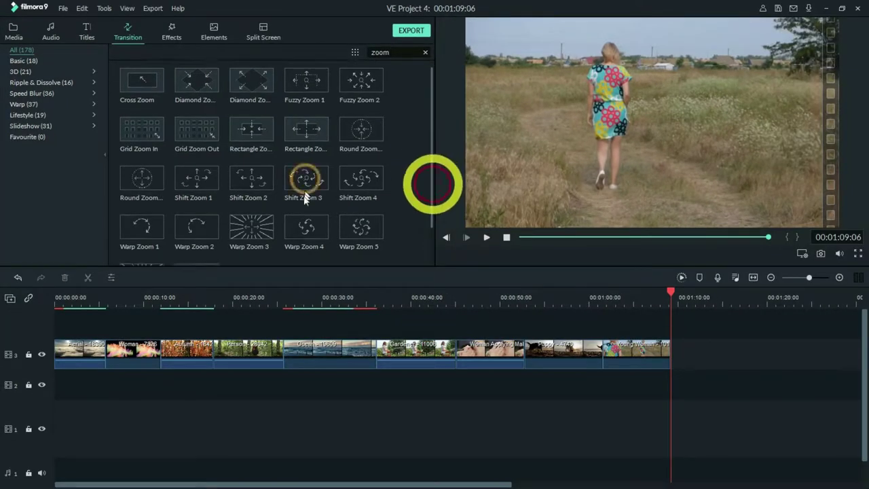
scroll(302, 203, "down", 2)
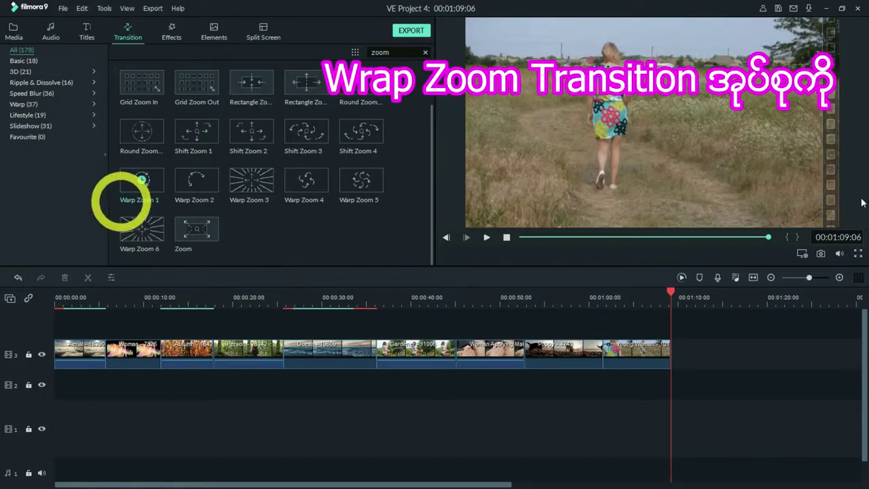
left_click(25, 181)
mouse_move(146, 180)
left_mouse_down()
mouse_move(101, 339)
mouse_move(107, 348)
left_mouse_up()
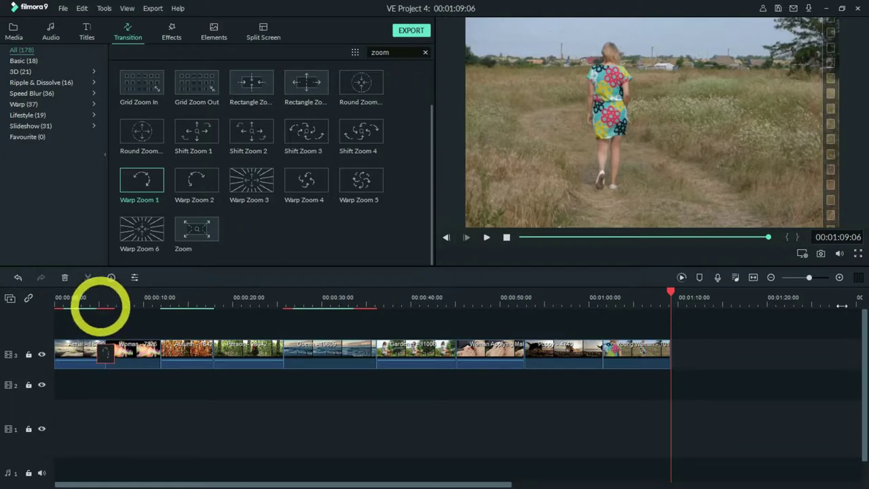
- Place Warp Zoom 2 between Woman and Autumn, Warp Zoom 3 between Autumn and Person, and Warp Zoom 4 between Person and Ocean
left_click_drag(200, 181, 161, 350)
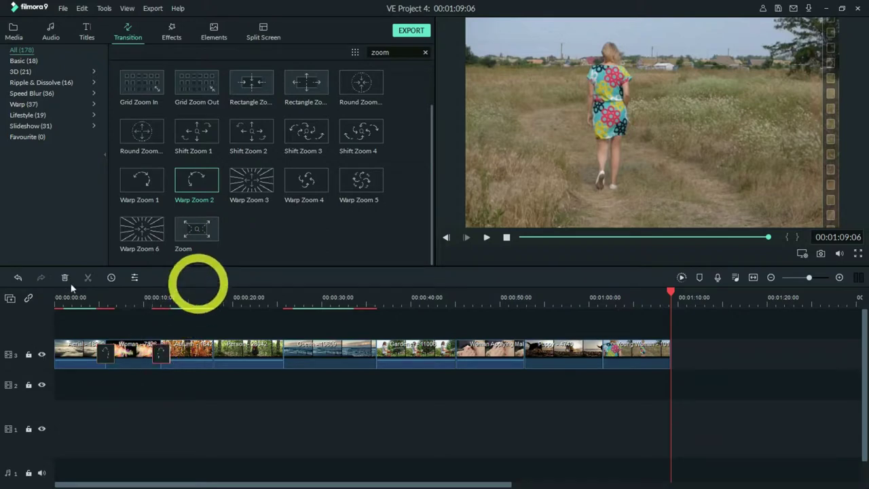
mouse_move(251, 180)
left_mouse_down()
mouse_move(252, 210)
mouse_move(209, 355)
mouse_move(251, 180)
left_mouse_up()
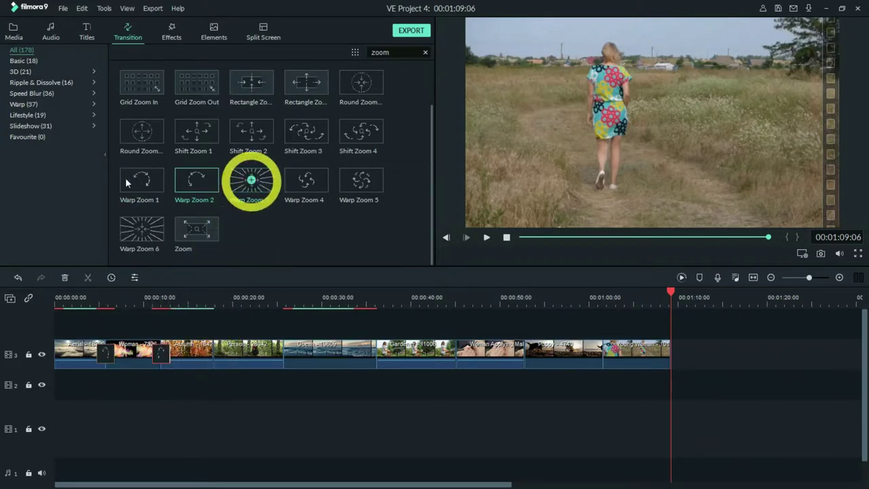
left_click_drag(131, 186, 210, 350)
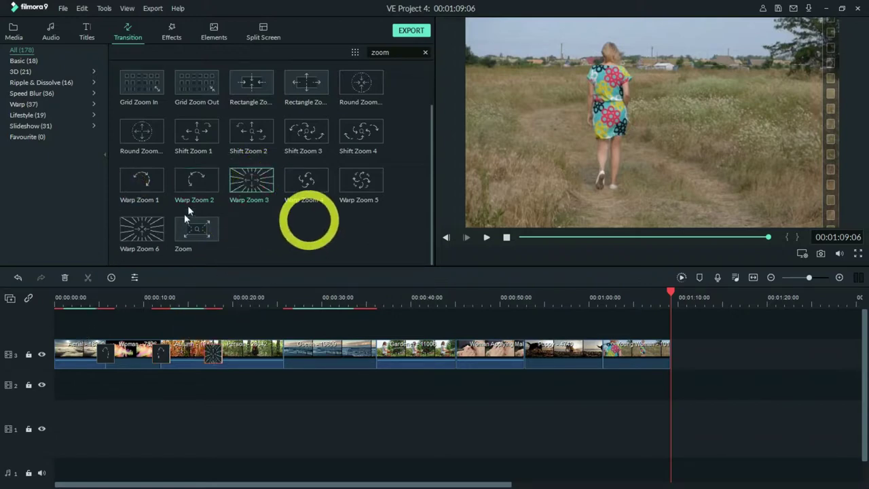
left_click_drag(304, 183, 284, 343)
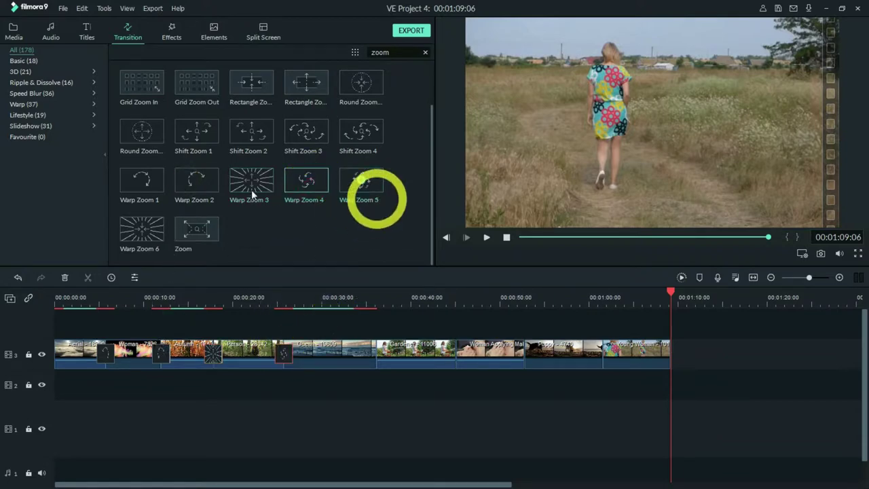
- Place Warp Zoom 5 between Ocean and Gardener, and Warp Zoom 6 at each of the three remaining cuts up to Young Woman
left_click_drag(361, 180, 376, 348)
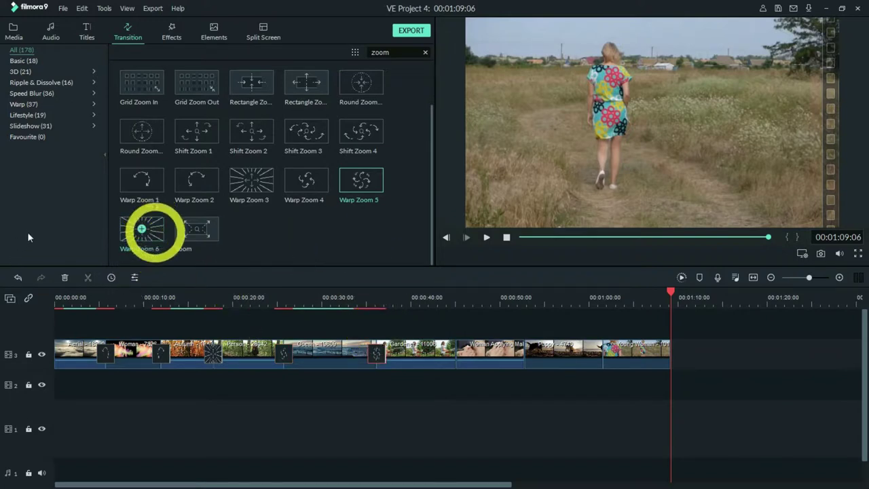
left_click_drag(144, 229, 453, 350)
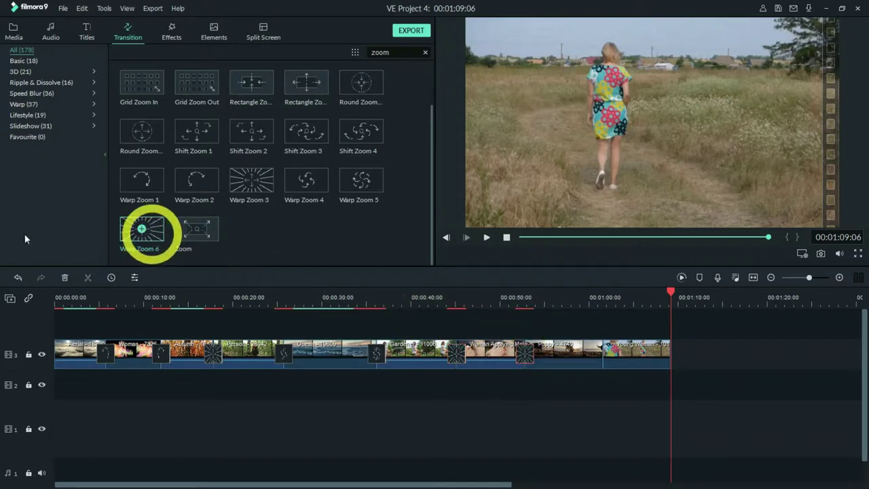
left_click_drag(142, 229, 601, 354)
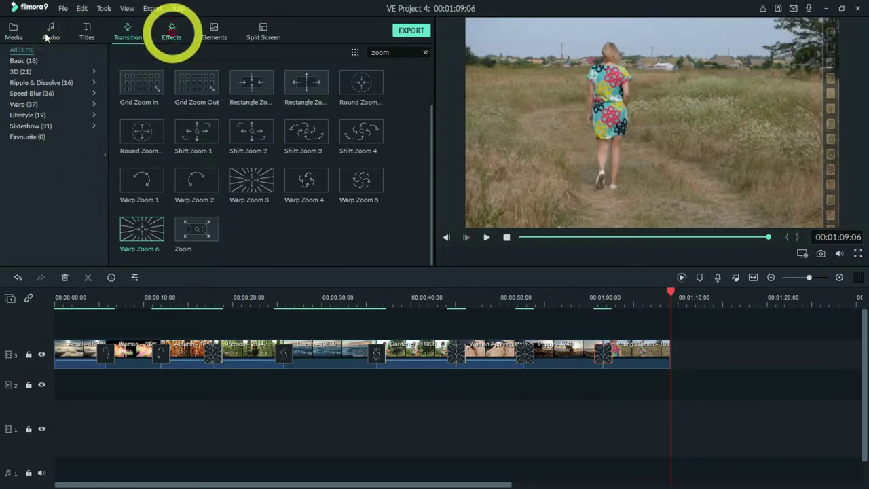
- Add the Cinema 21:9 effect above the clips from the start of the timeline and extend it to the end of the Young Woman clip
left_click(171, 32)
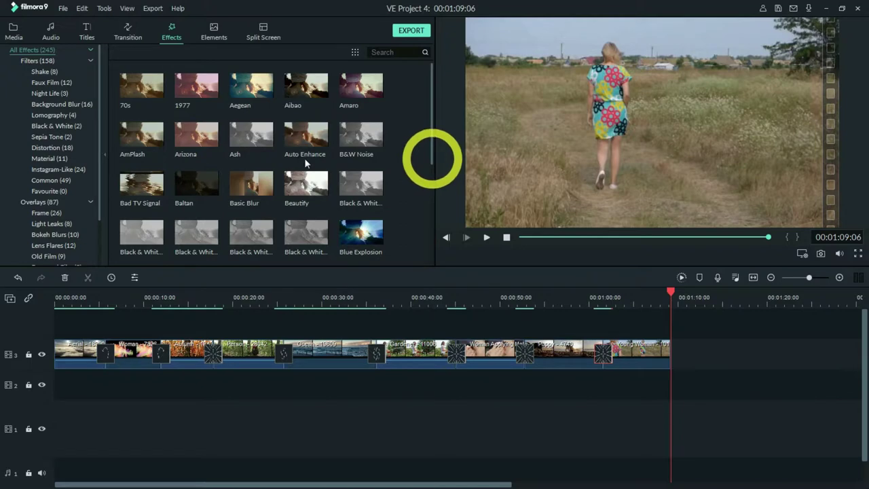
scroll(306, 183, "down", 2)
left_click_drag(433, 178, 440, 298)
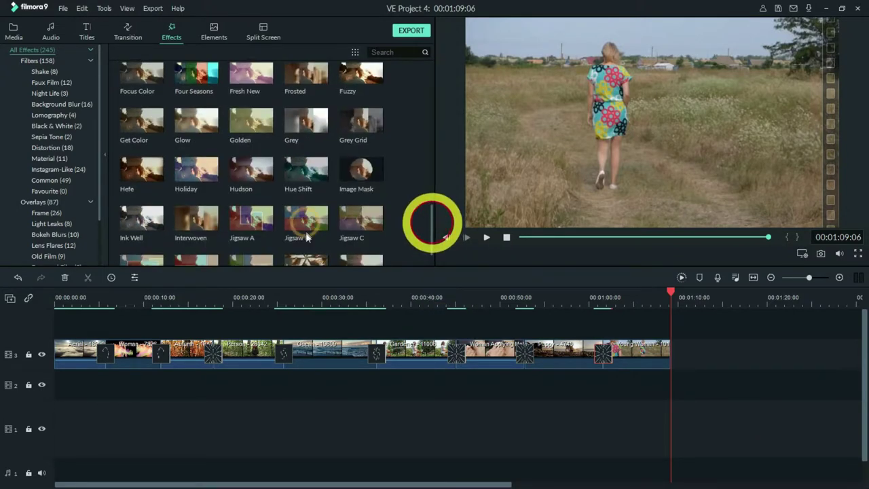
scroll(305, 227, "down", 10)
left_click_drag(431, 224, 430, 95)
scroll(302, 97, "up", 1)
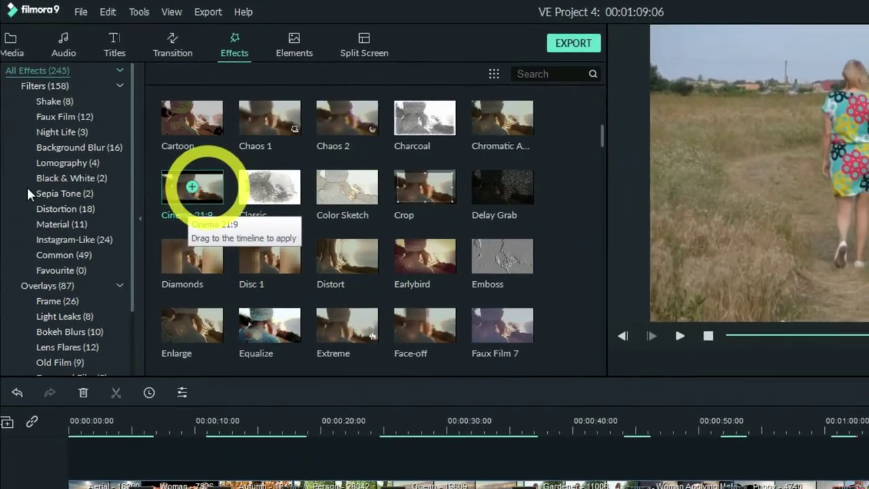
left_click_drag(180, 177, 76, 428)
left_click_drag(72, 397, 71, 399)
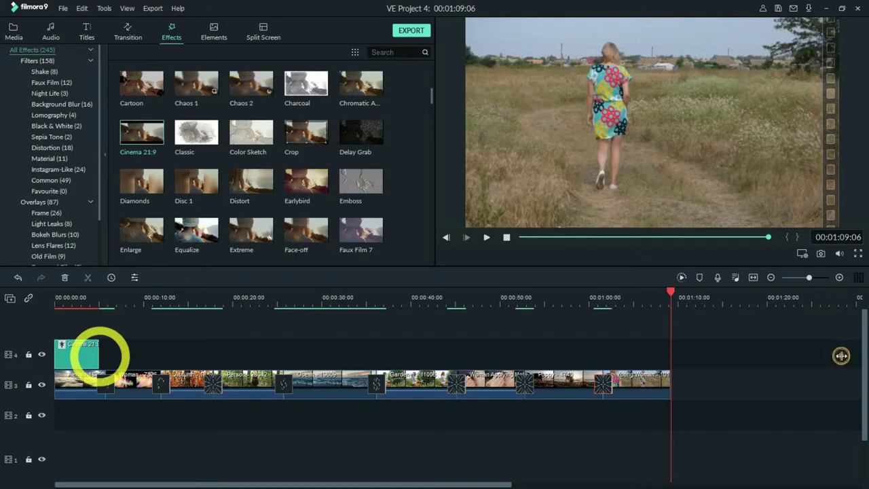
left_click_drag(100, 354, 671, 353)
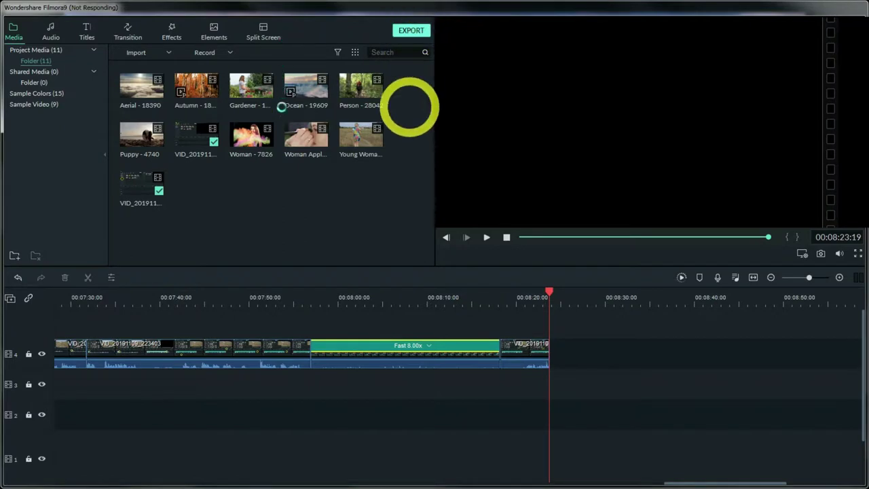
- Open the local MP4 export settings and name the output video "Zoom & Cinema Effect"
left_click(412, 31)
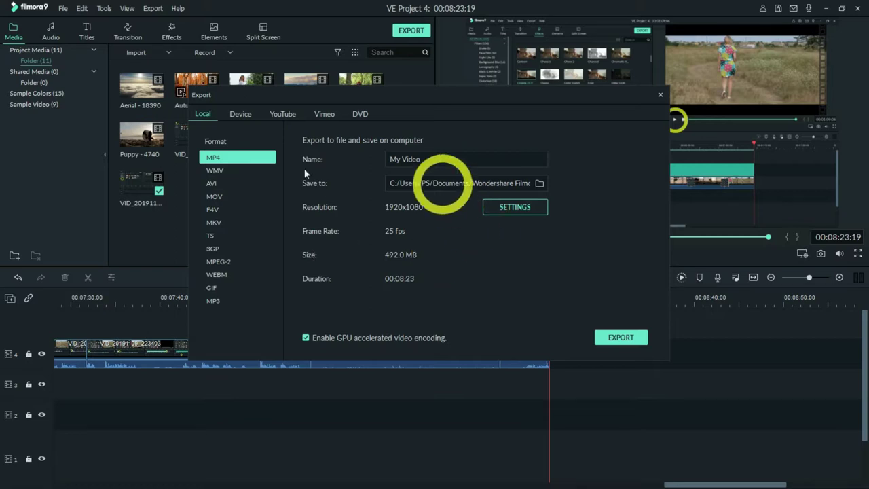
left_click(421, 159)
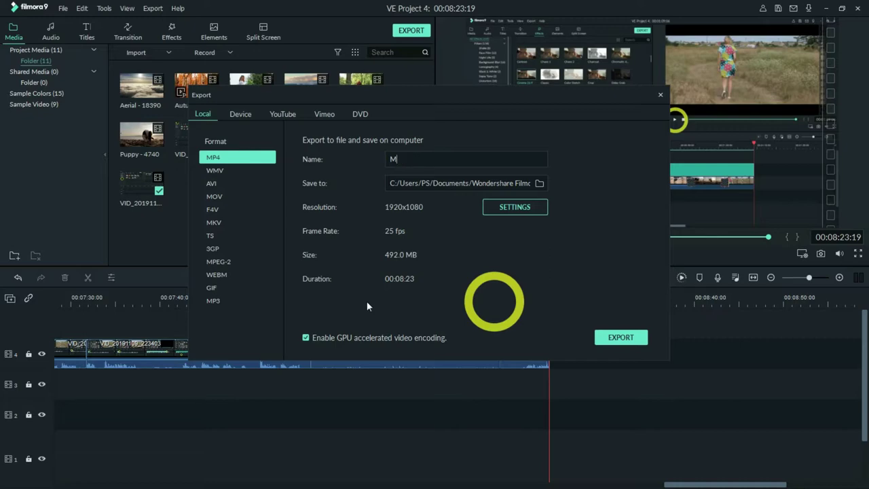
type("Zoo")
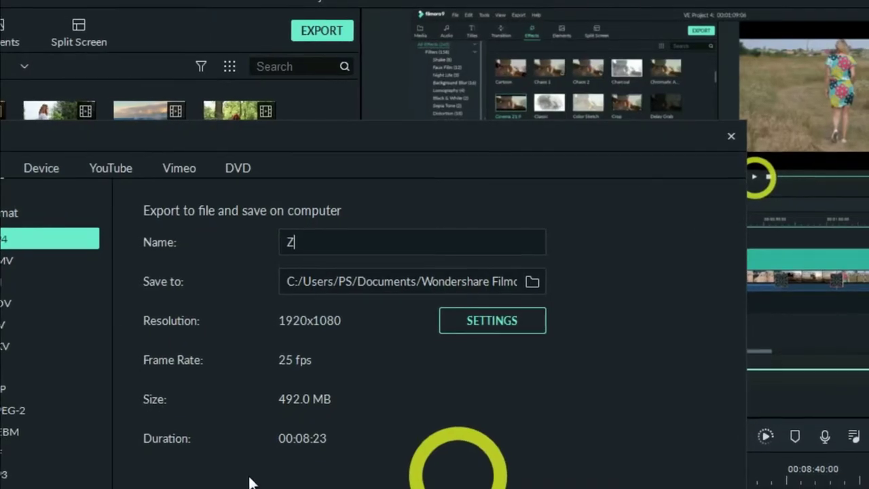
type("m")
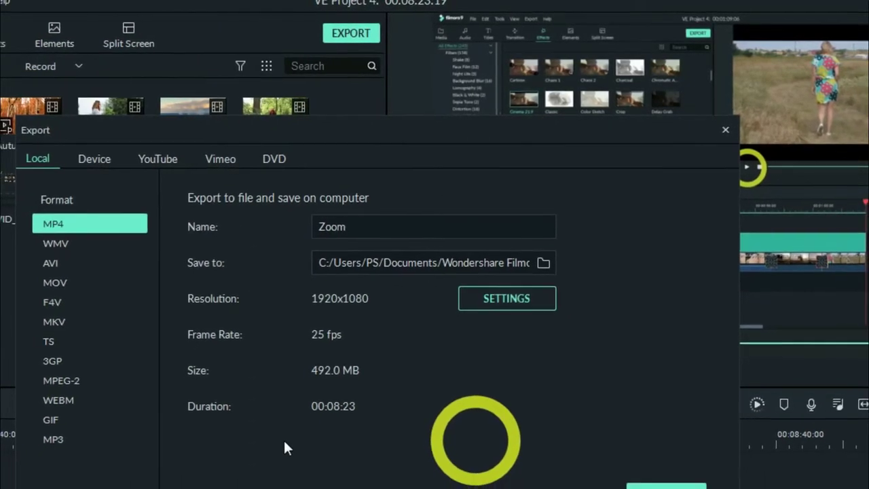
type(" & ")
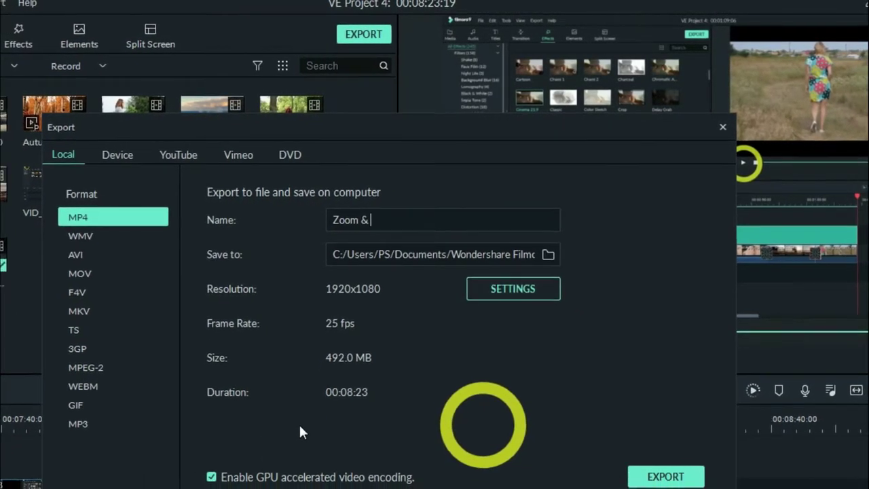
type("Clnema E")
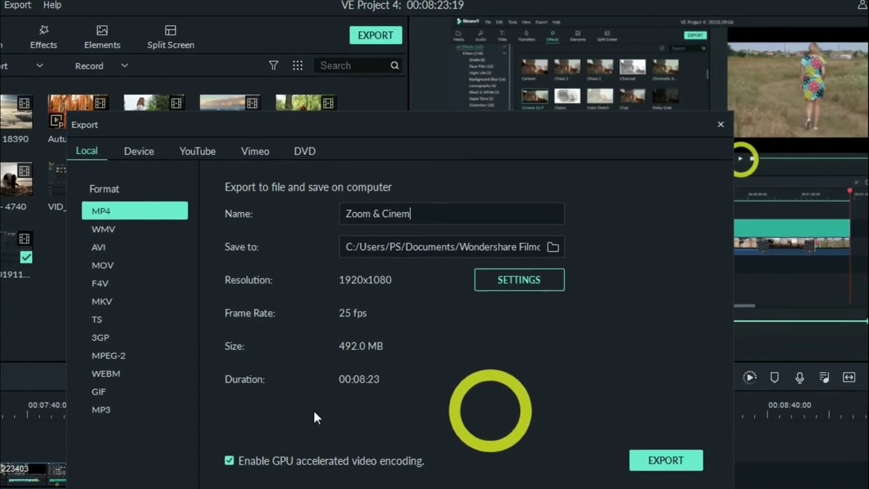
type("ffec")
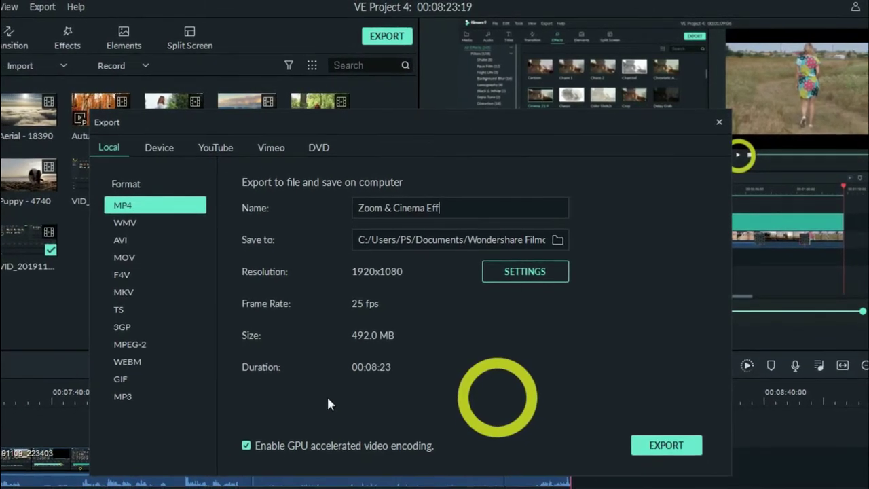
type("t")
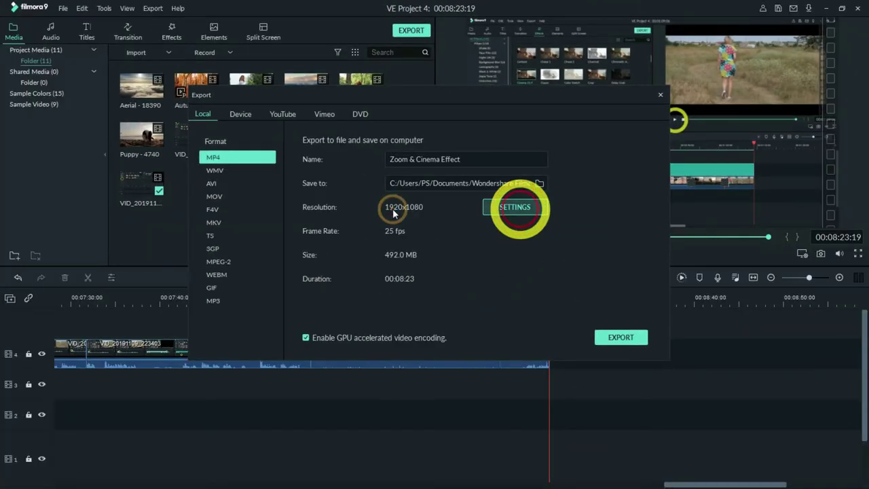
- Set the export frame rate to 30 fps in the video settings
left_click(515, 207)
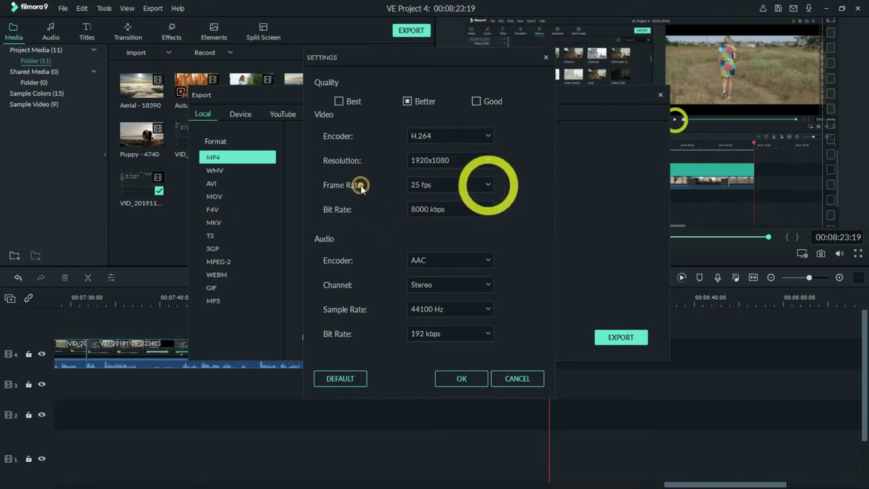
left_click(488, 185)
left_click(471, 247)
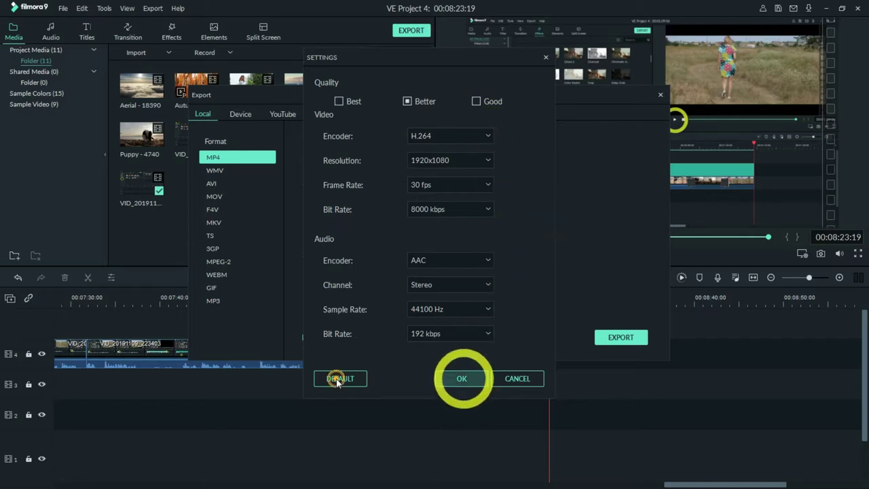
left_click(461, 378)
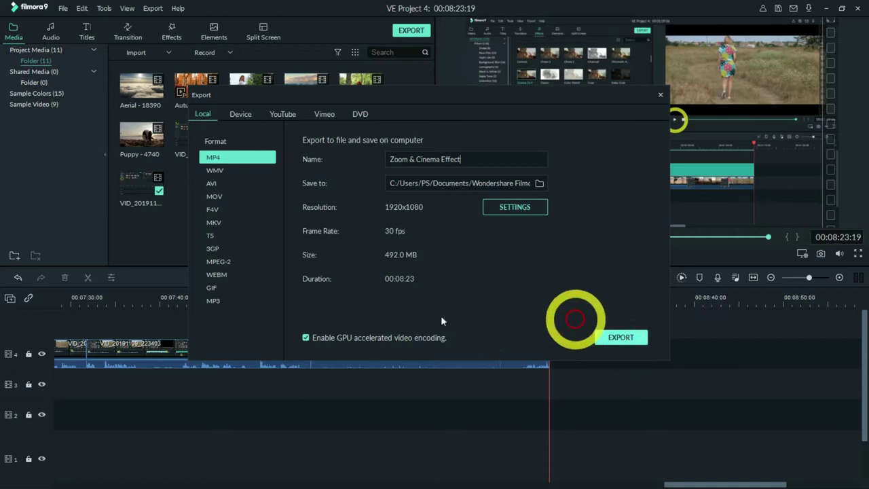
- Export the video to the computer and close the export windows once rendering finishes
left_click(620, 336)
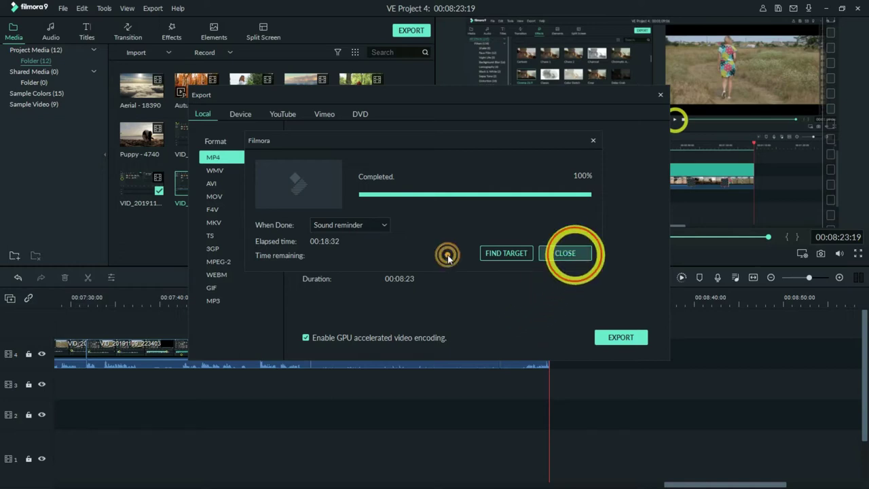
left_click(564, 252)
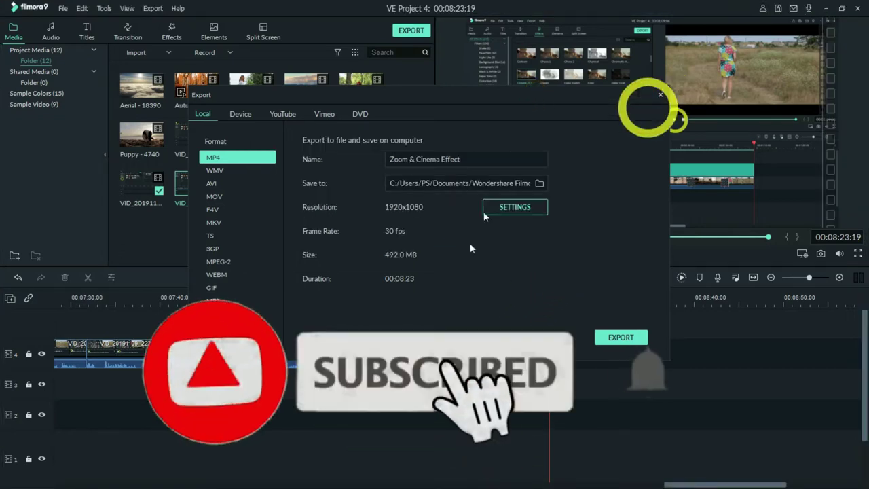
left_click(533, 95)
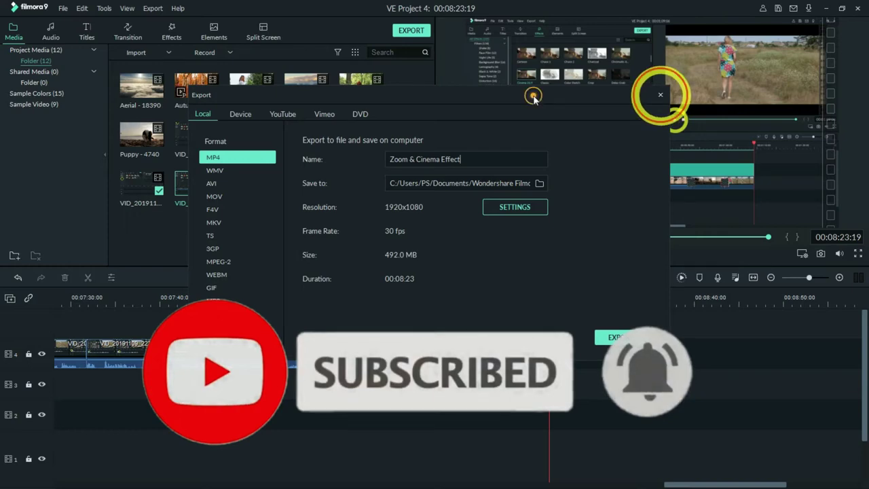
left_click(659, 94)
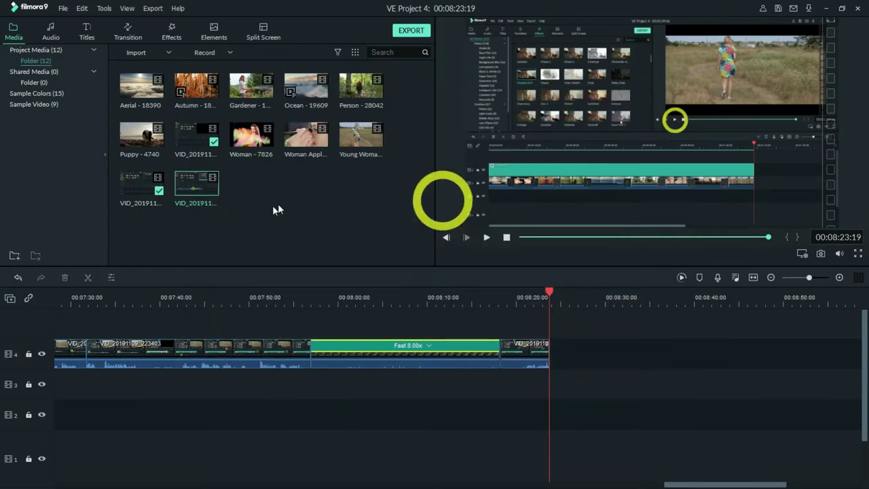